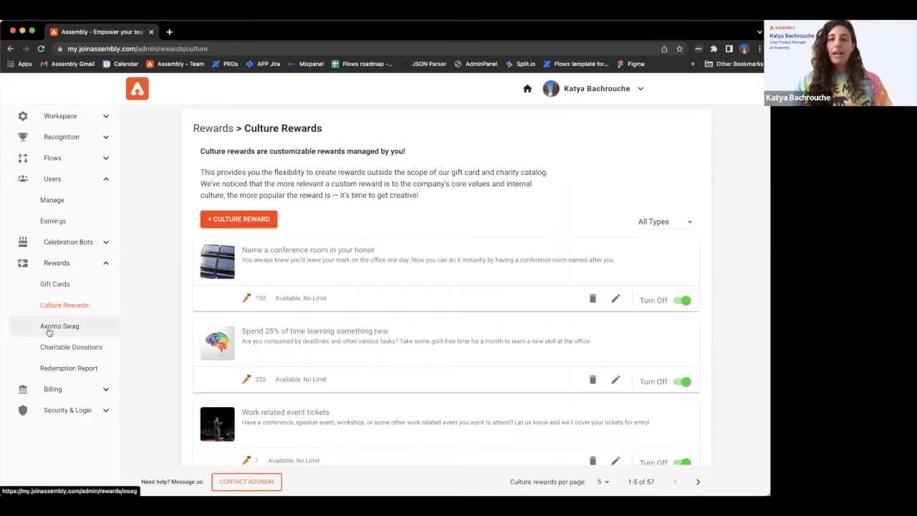
Open the Axomo Swag rewards page and start setup to reveal the subdomain and API key fields.
click(49, 331)
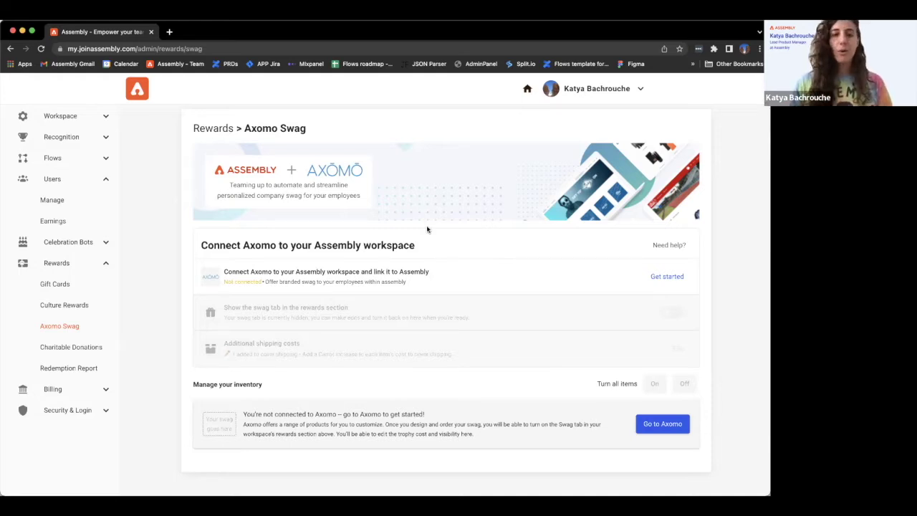
click(78, 308)
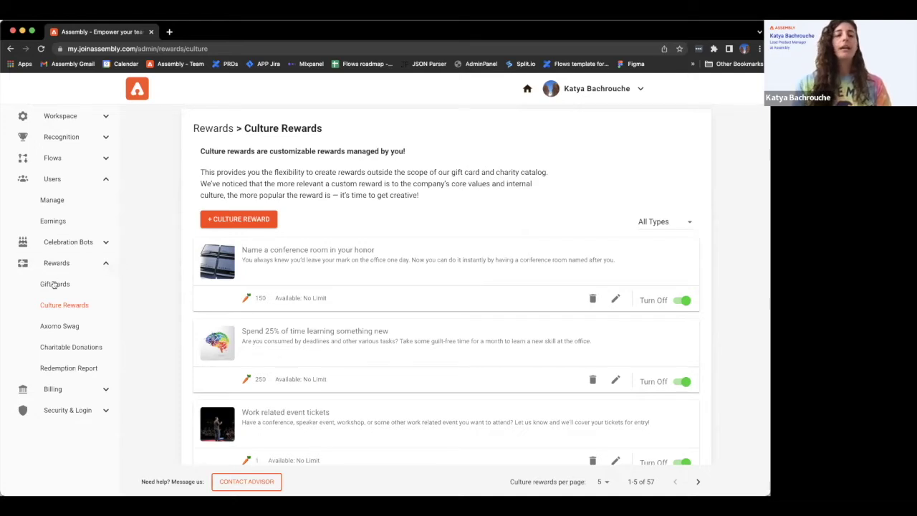
click(44, 327)
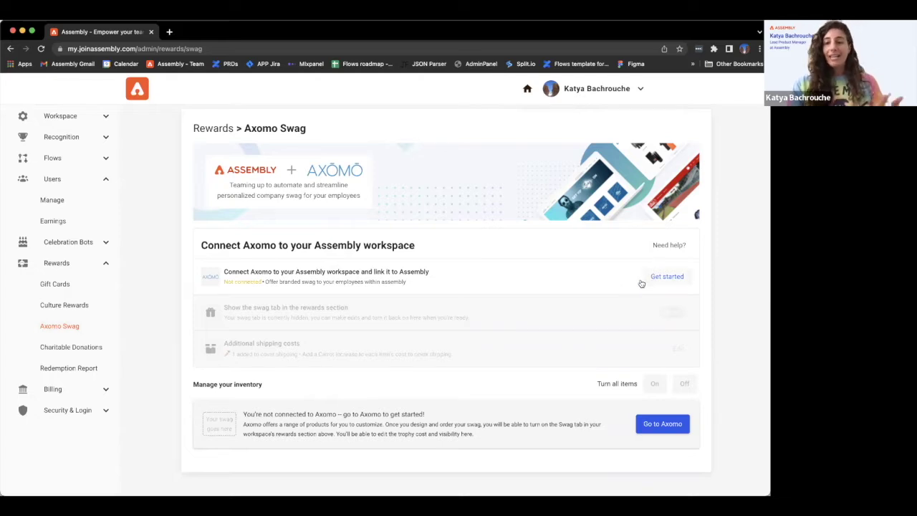
click(664, 276)
scroll(315, 301, down, 5)
Connect Axomo with the subdomain 'assembly' and the API key, then review the synced inventory.
click(295, 209)
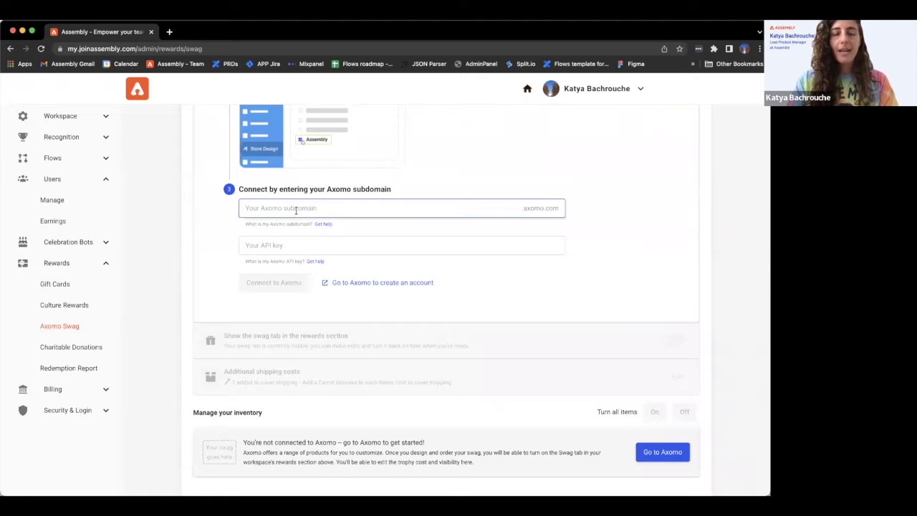
text(assembly)
click(313, 245)
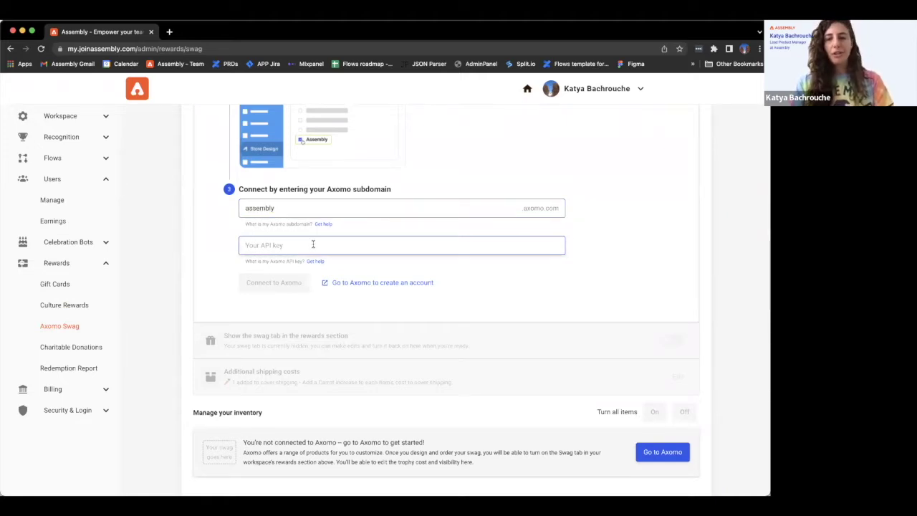
text(asdf;lj)
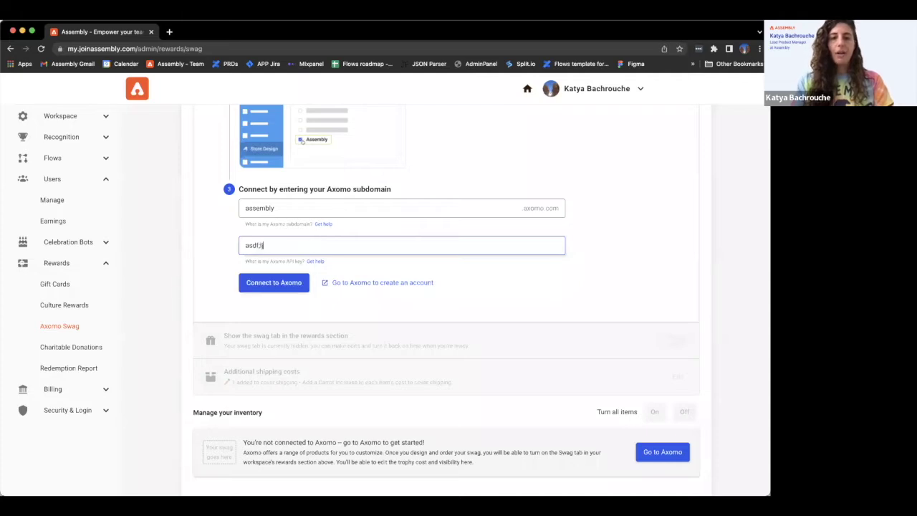
text(l;jal;dfjkdlkfjlakdjfalk;sdjfal;ksdjfalks;jlsa;ldjl)
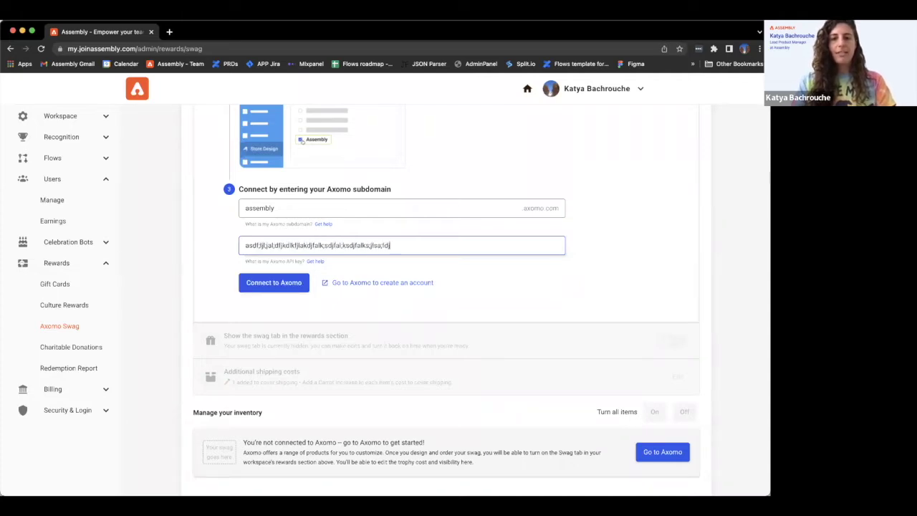
click(281, 284)
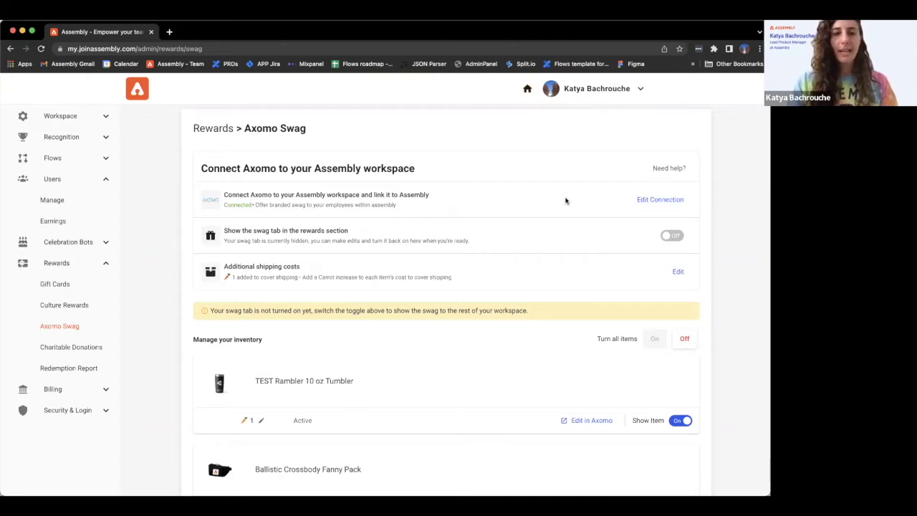
scroll(534, 241, down, 1)
scroll(534, 241, down, 1)
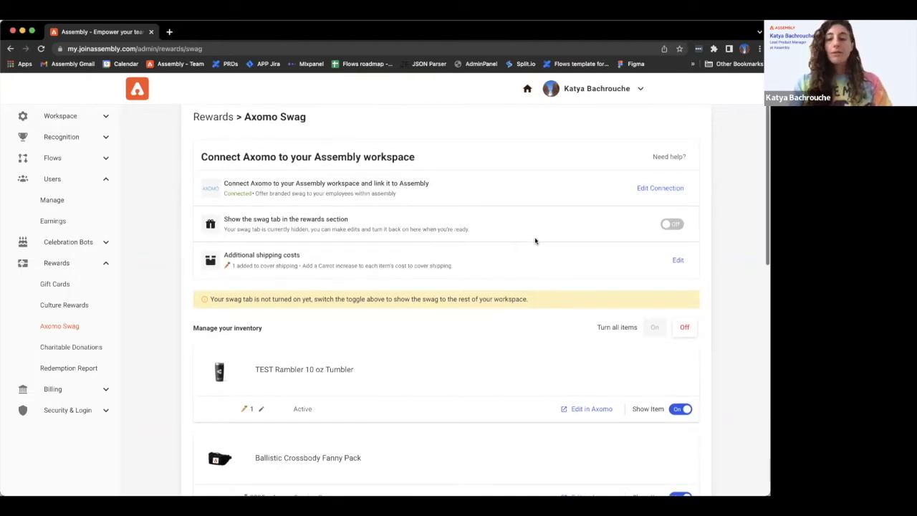
click(170, 33)
Log in to axomo.com with the saved credentials and open the Assembly store.
text(axomo.com)
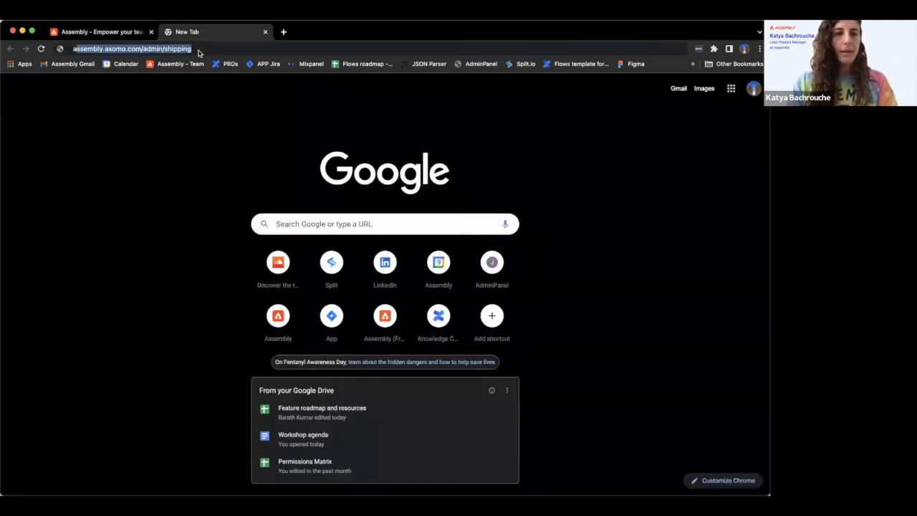
key(Return)
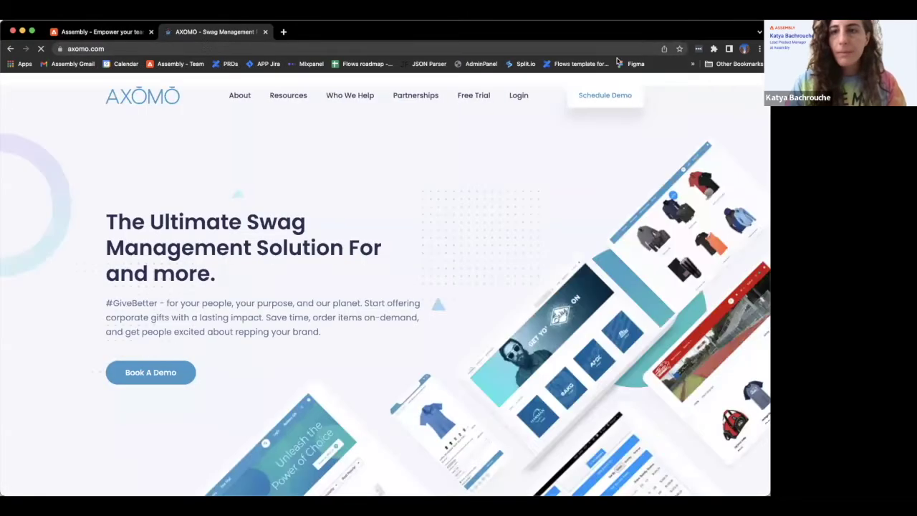
click(523, 93)
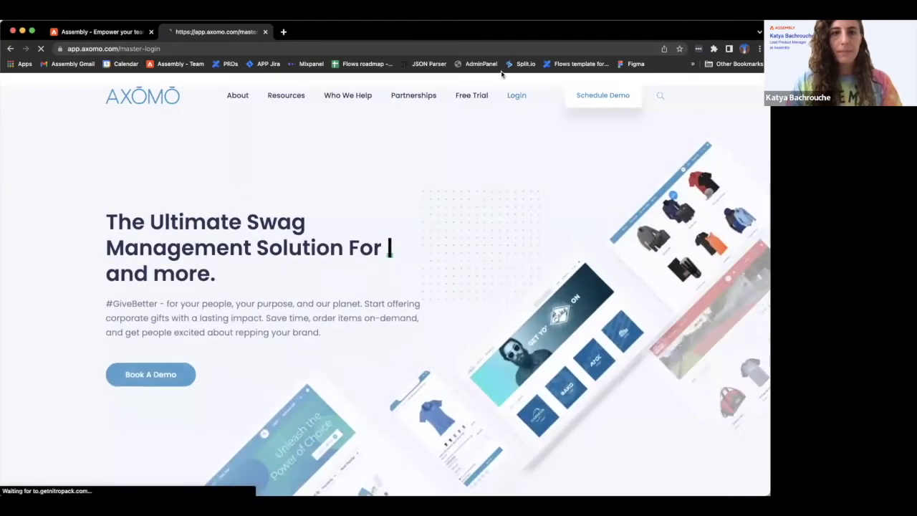
click(341, 139)
click(332, 163)
key(Return)
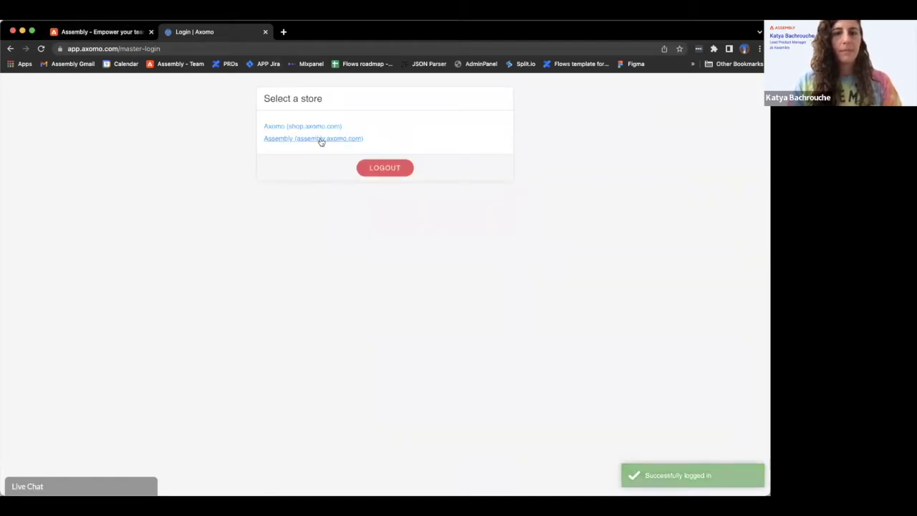
click(321, 141)
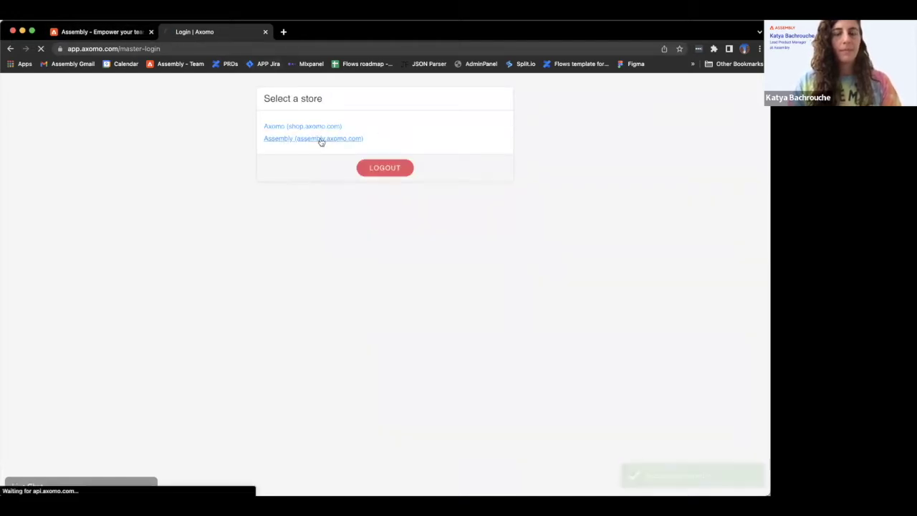
Review the synced swag items and trophy costs in Assembly, e.g. the Pom Pom Team Beanie at 919.
click(107, 33)
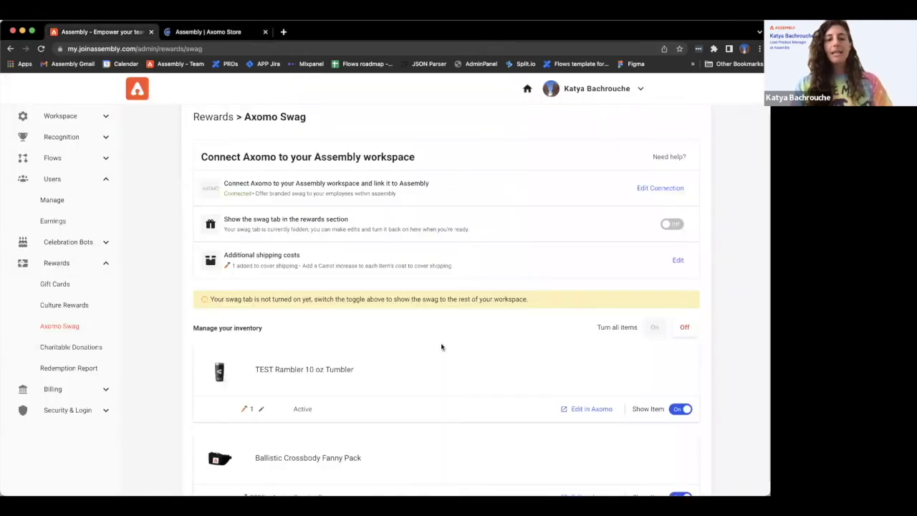
scroll(441, 347, down, 1)
scroll(441, 346, down, 2)
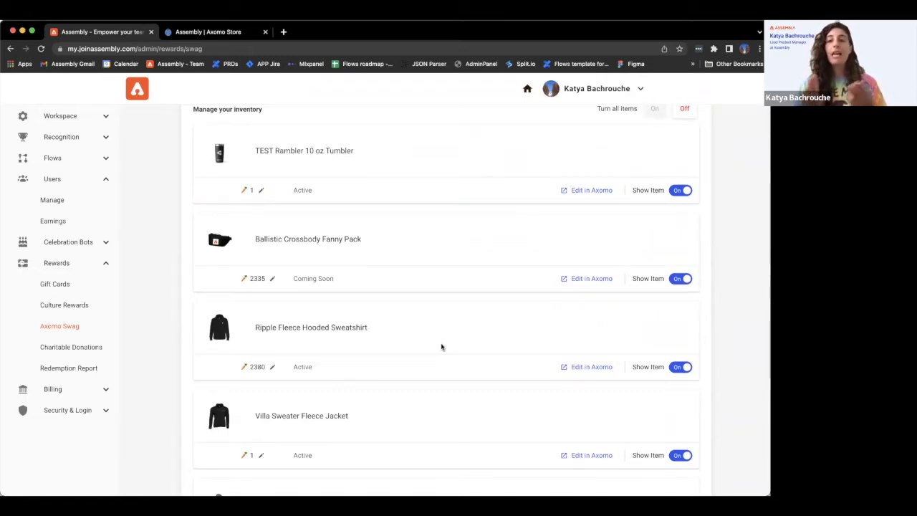
scroll(441, 346, down, 3)
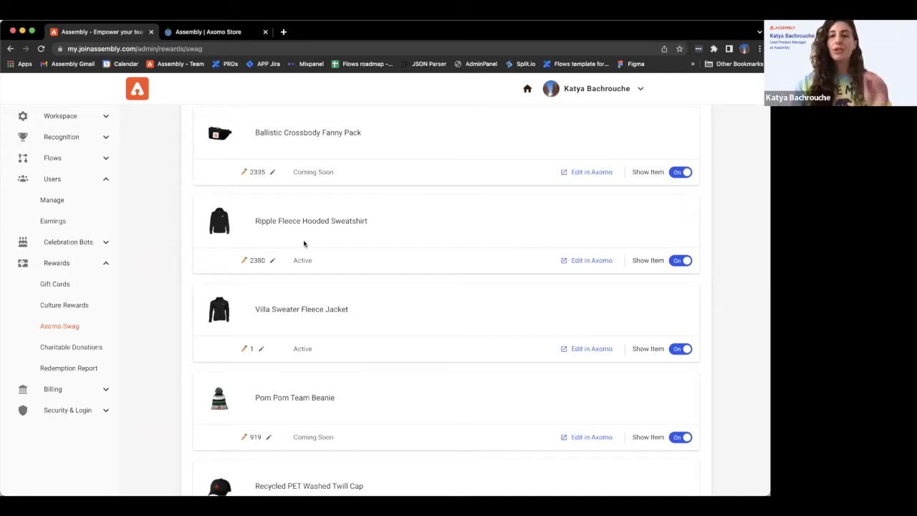
scroll(303, 243, up, 3)
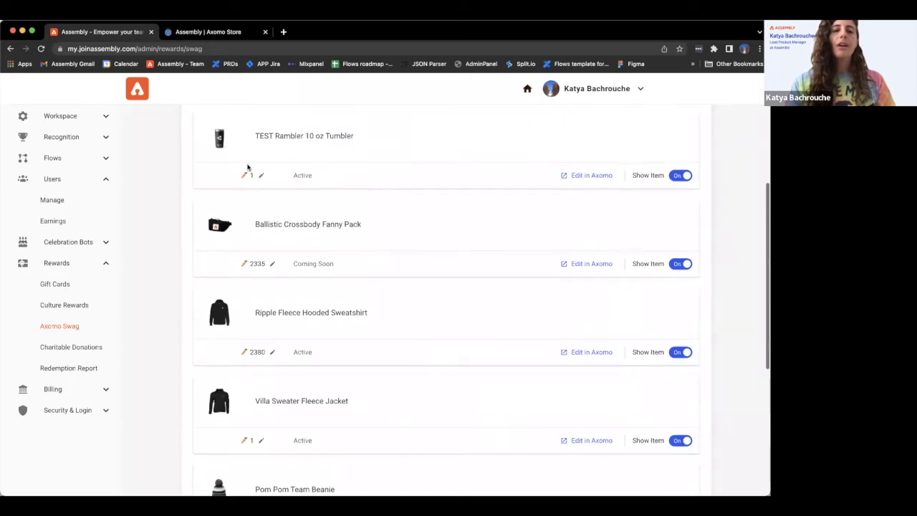
scroll(266, 358, down, 2)
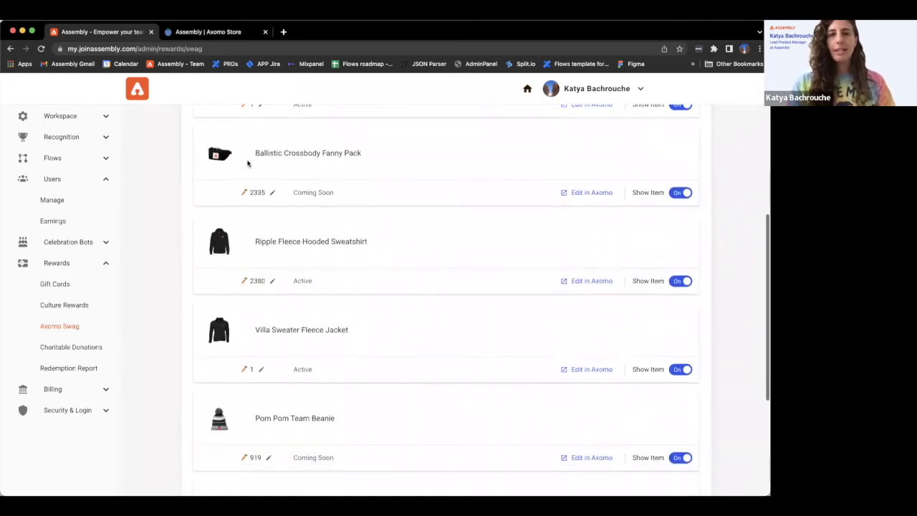
Browse the store's Clothing/apparel category, then log in with the autofilled credentials and enter the Admin Panel.
click(220, 34)
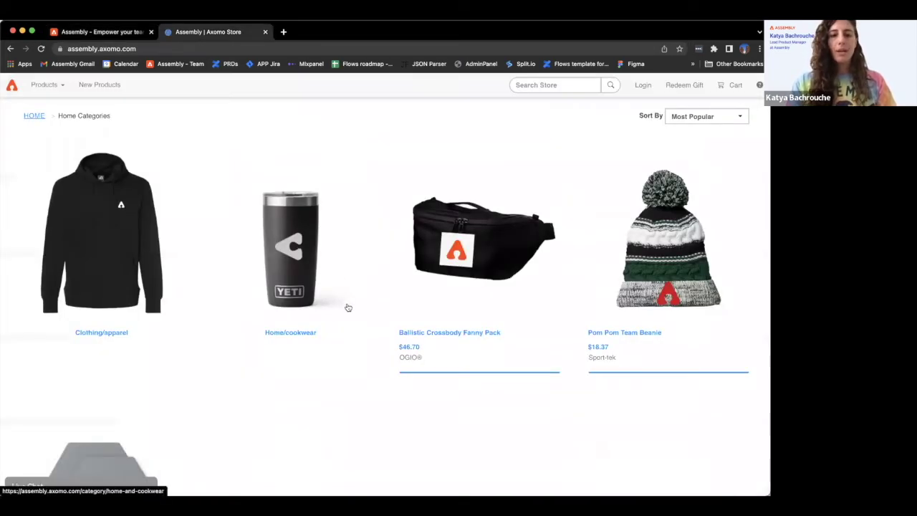
click(111, 333)
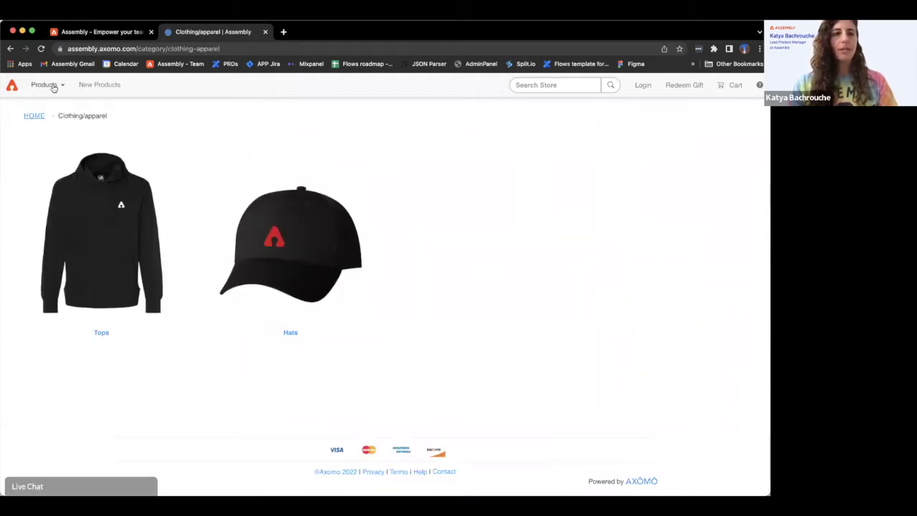
click(13, 86)
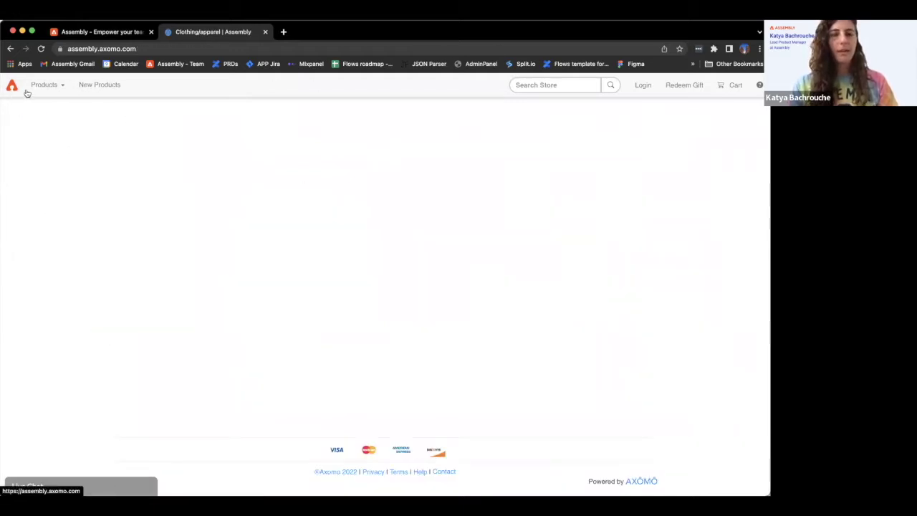
click(643, 87)
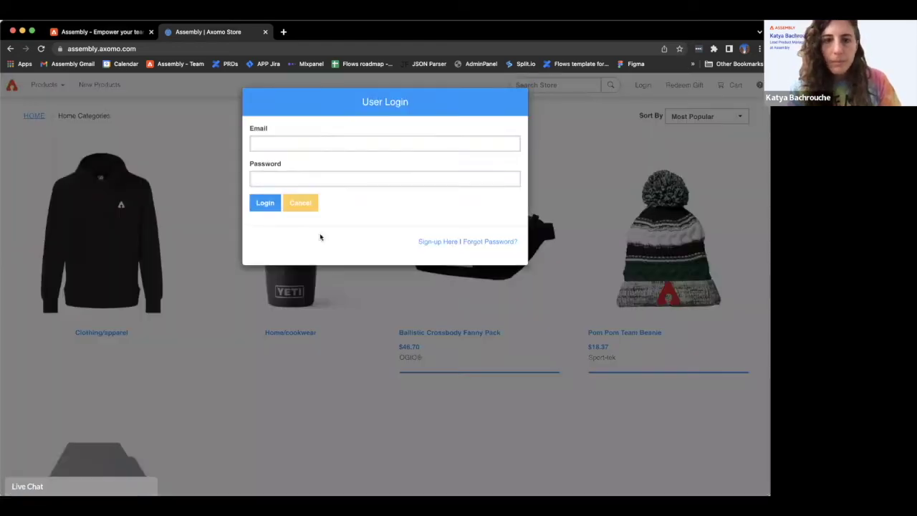
click(265, 204)
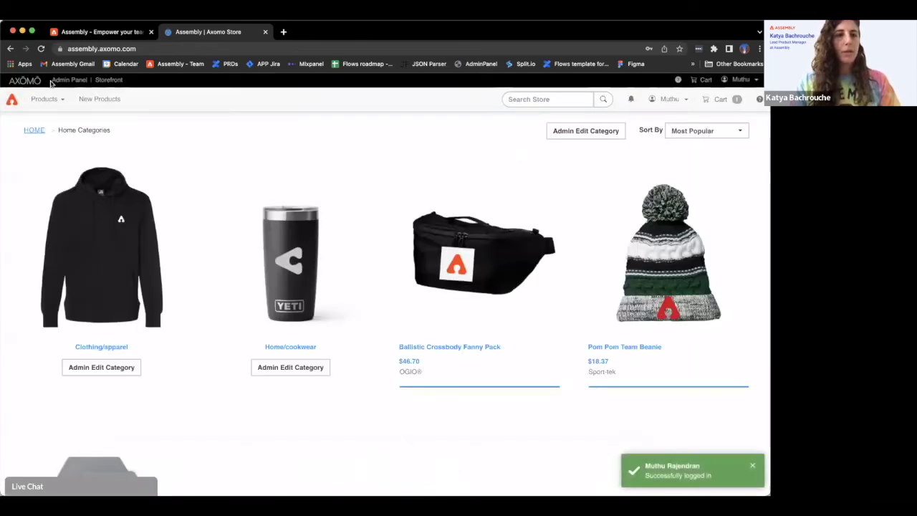
click(57, 80)
Show all Axomo store items by clearing the Status filter, then return to Assembly's swag list.
click(41, 250)
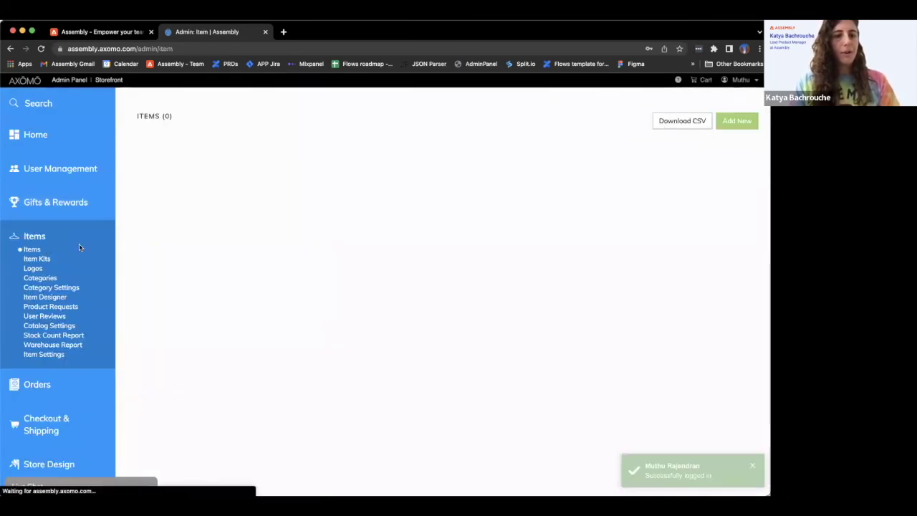
scroll(369, 275, down, 3)
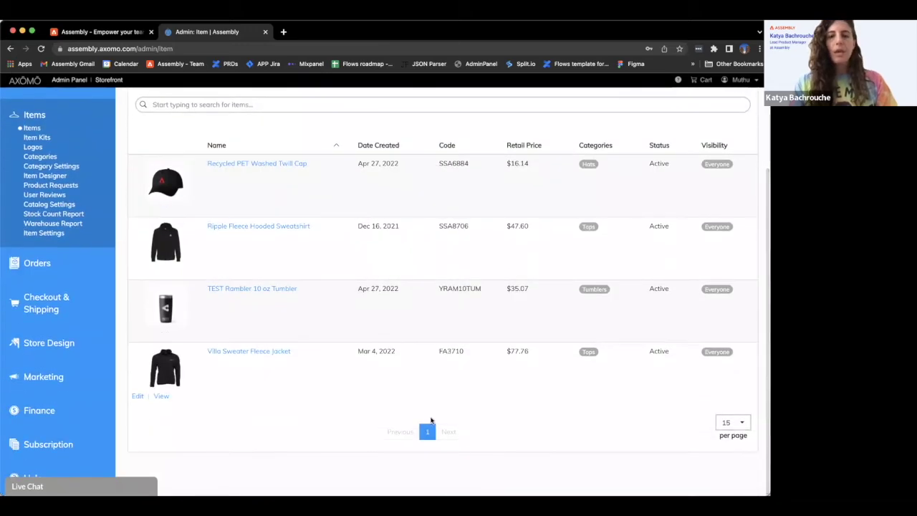
scroll(332, 336, up, 5)
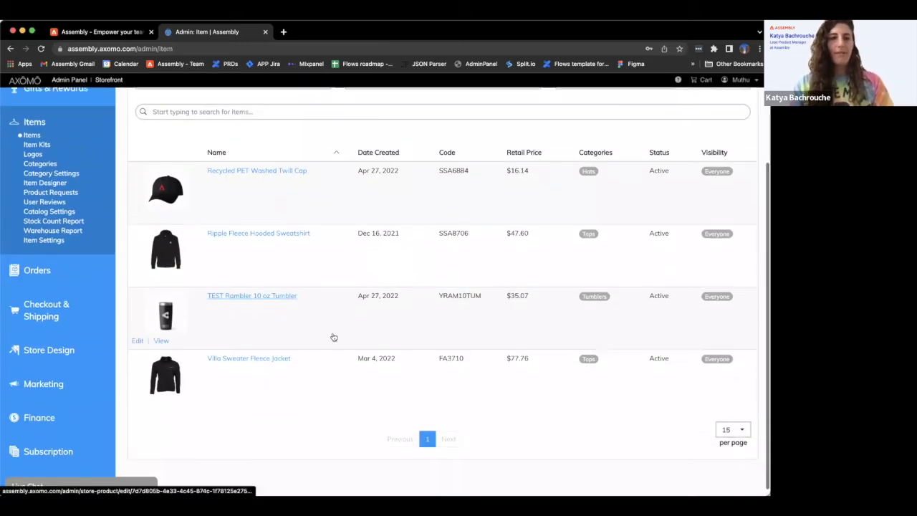
click(206, 197)
click(201, 185)
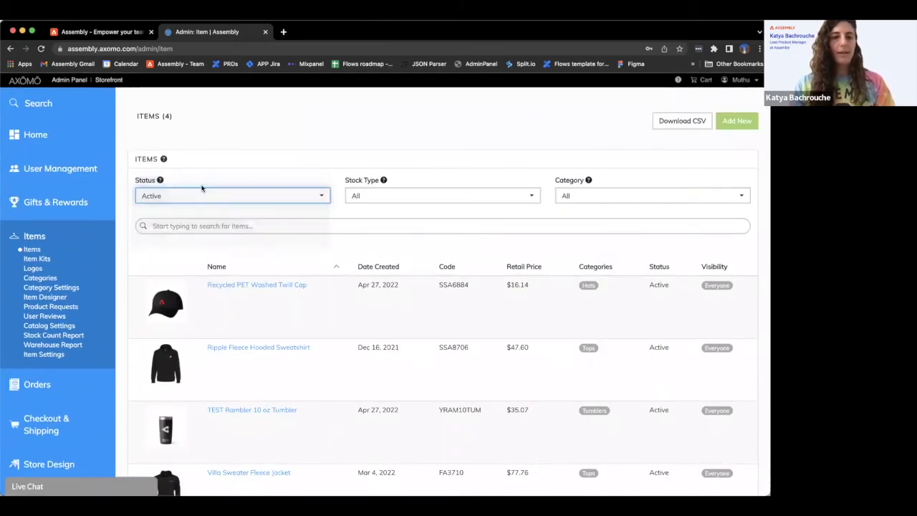
scroll(268, 289, down, 5)
scroll(267, 289, down, 2)
scroll(266, 289, up, 10)
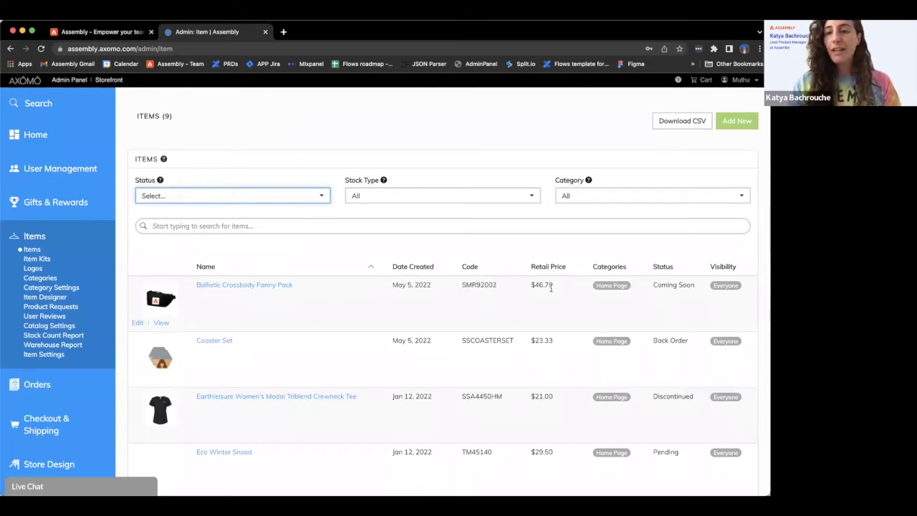
click(94, 32)
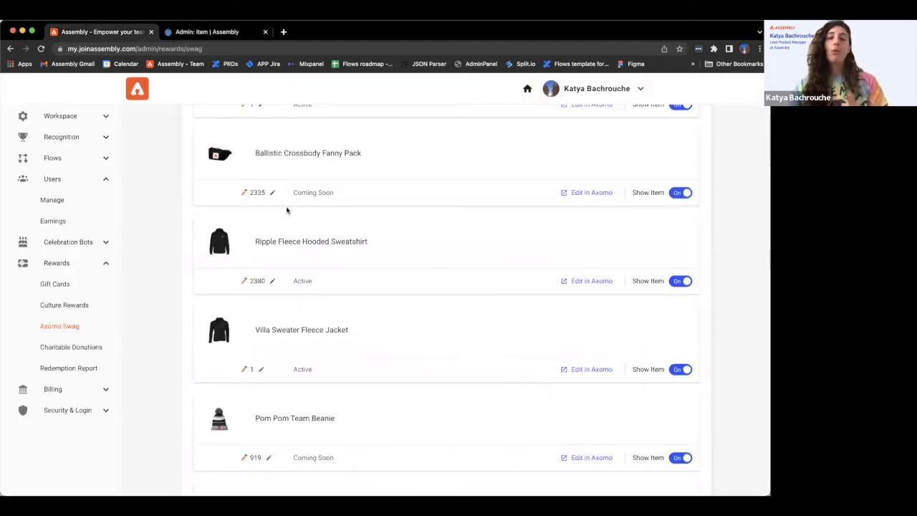
Change the Ripple Fleece Hooded Sweatshirt's trophy cost from 2380 to 2000 and save.
click(273, 280)
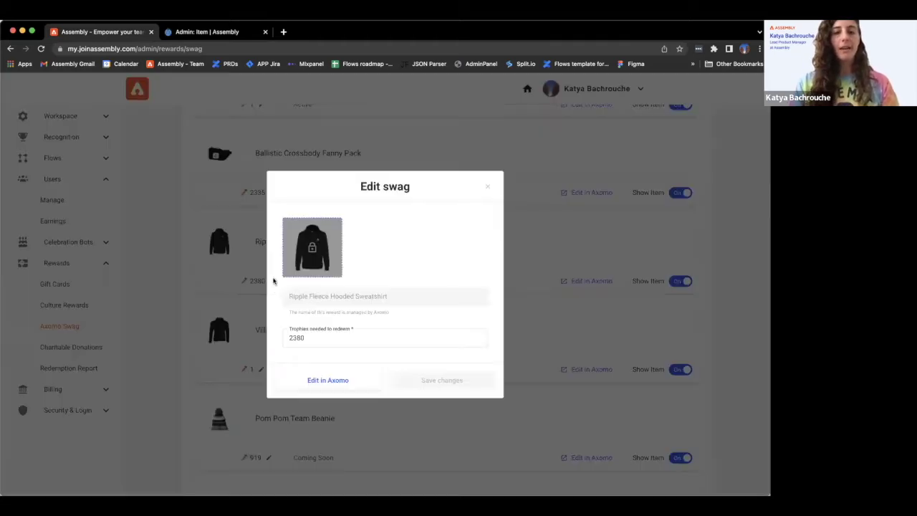
drag(315, 338, 204, 326)
text(2000)
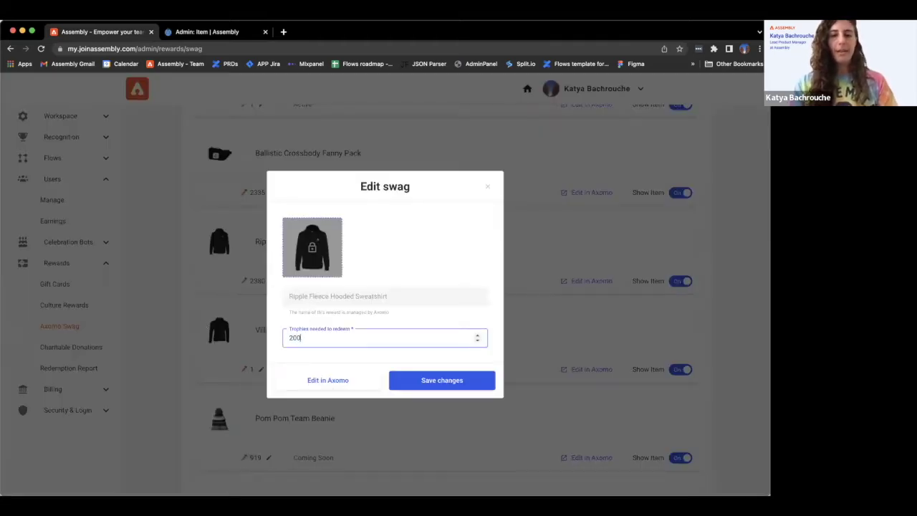
click(400, 381)
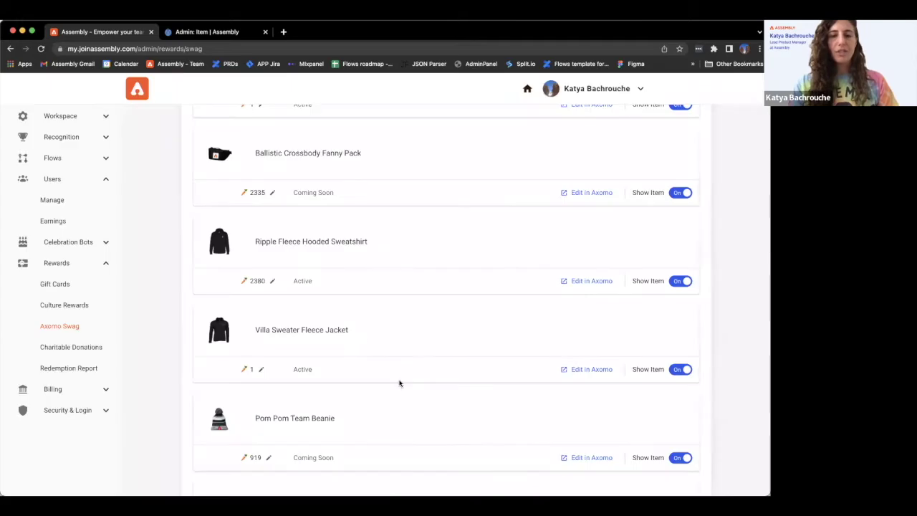
scroll(331, 250, up, 1)
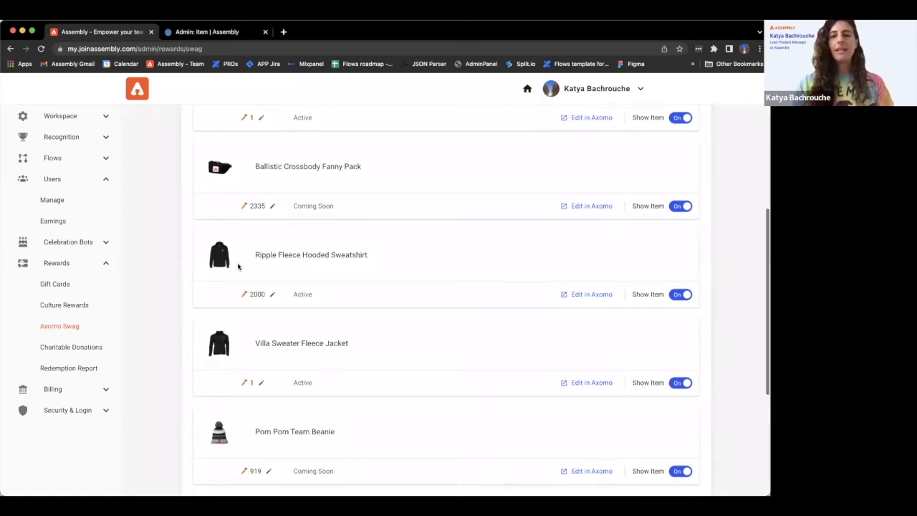
scroll(238, 266, up, 5)
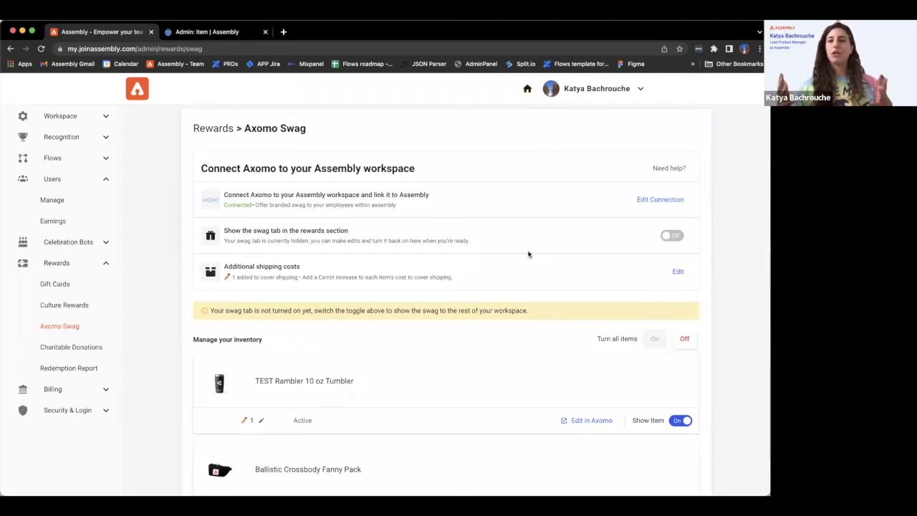
Save the additional shipping cost as 500 Carrots ($10 USD) per swag item.
click(676, 271)
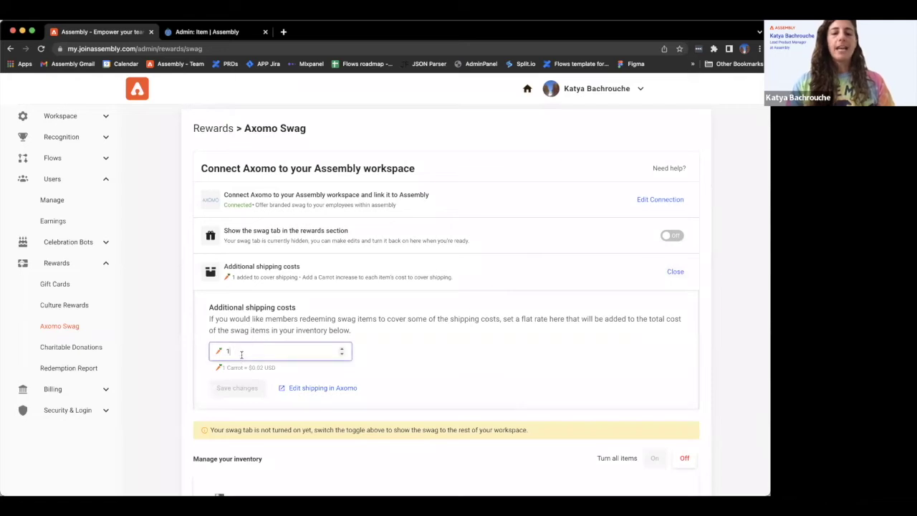
key(BackSpace)
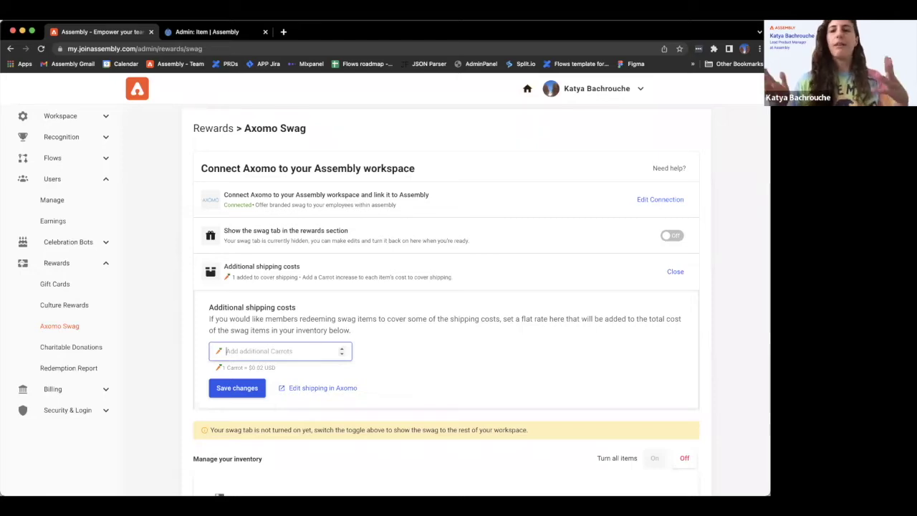
text(50)
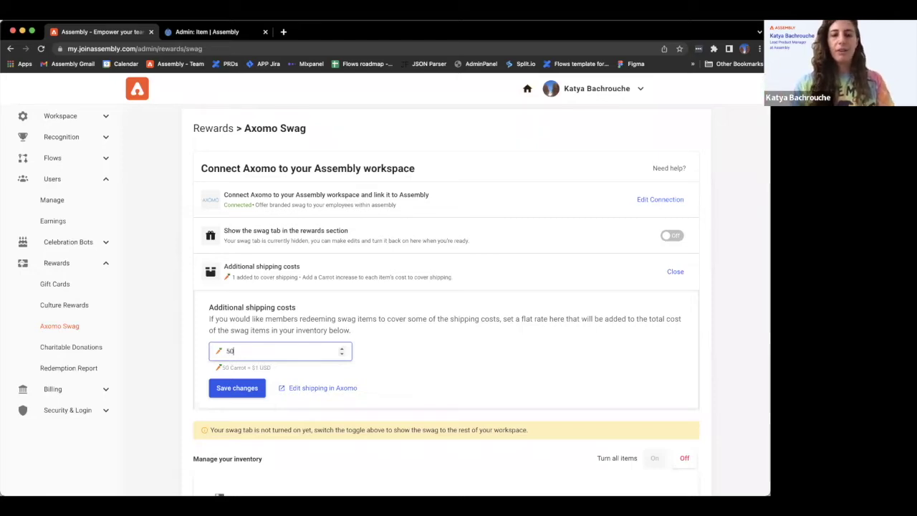
text(0)
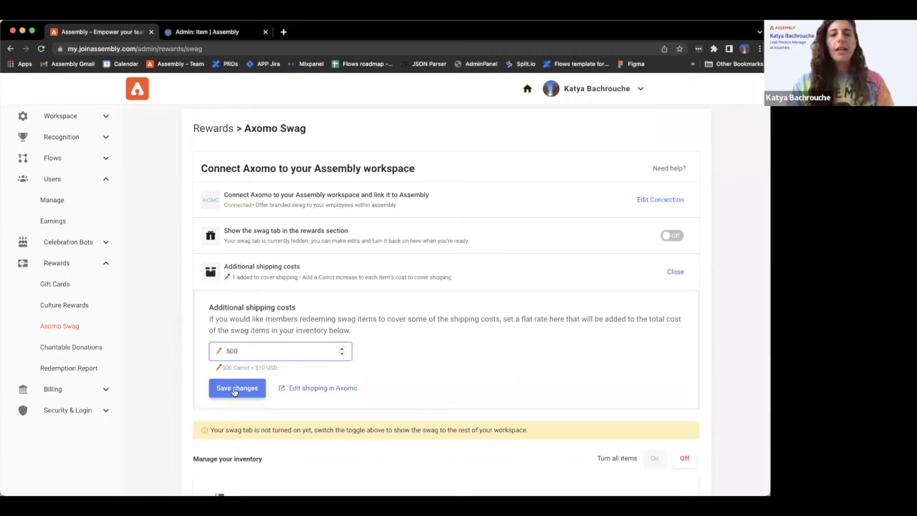
click(233, 391)
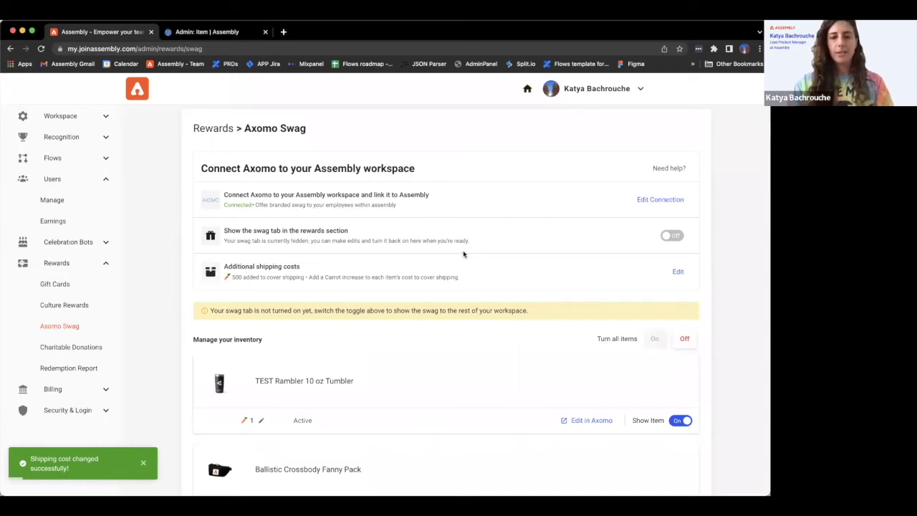
scroll(444, 331, down, 2)
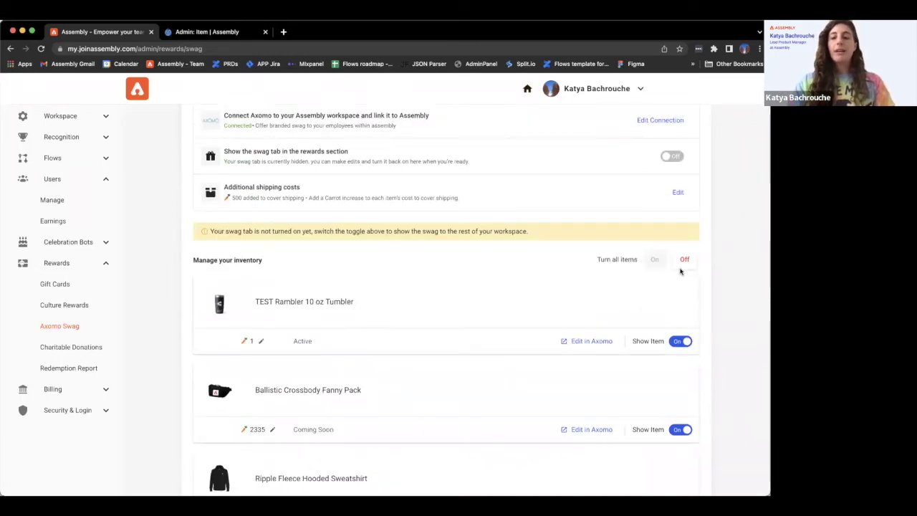
Turn off the TEST Rambler 10 oz Tumbler's Show Item toggle, then go to the Main Feed.
click(684, 260)
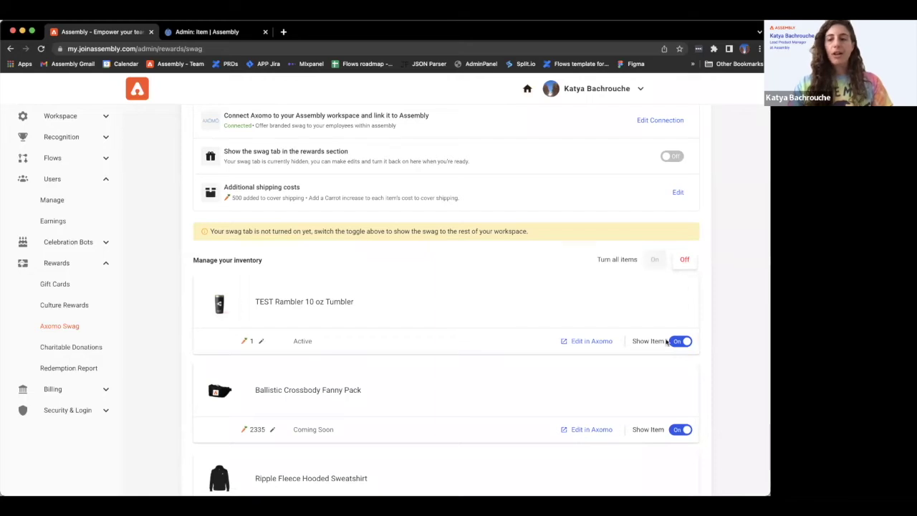
scroll(673, 337, down, 1)
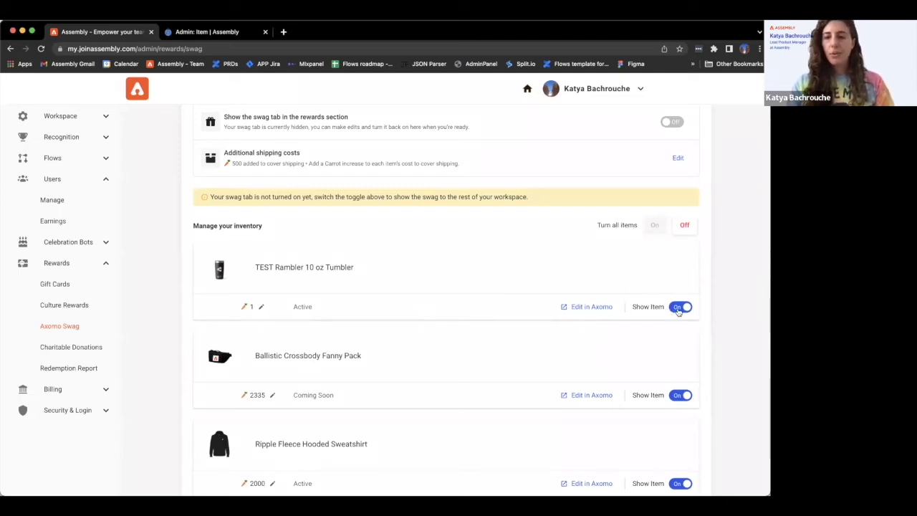
click(676, 309)
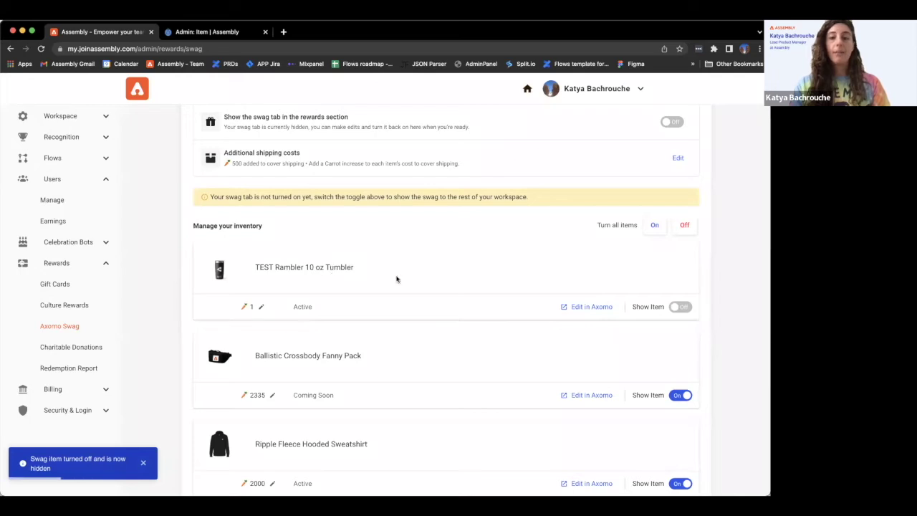
scroll(577, 232, up, 3)
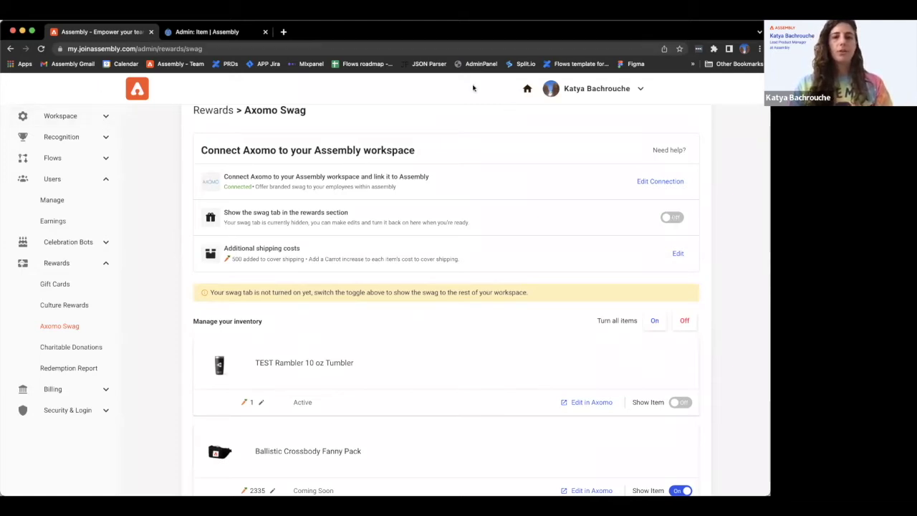
click(530, 88)
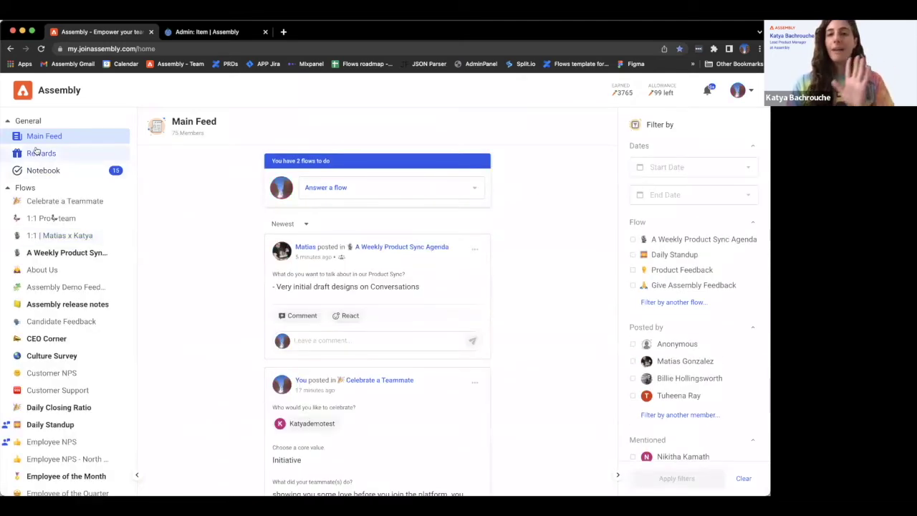
Enable the Swag rewards tab and start redeeming the Ripple Fleece Hooded Sweatshirt for 2500 total.
click(39, 153)
click(206, 151)
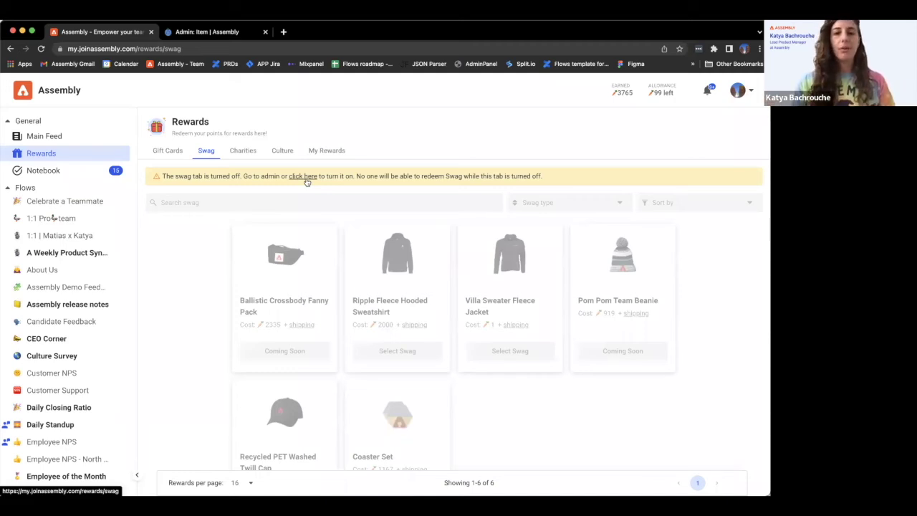
click(305, 177)
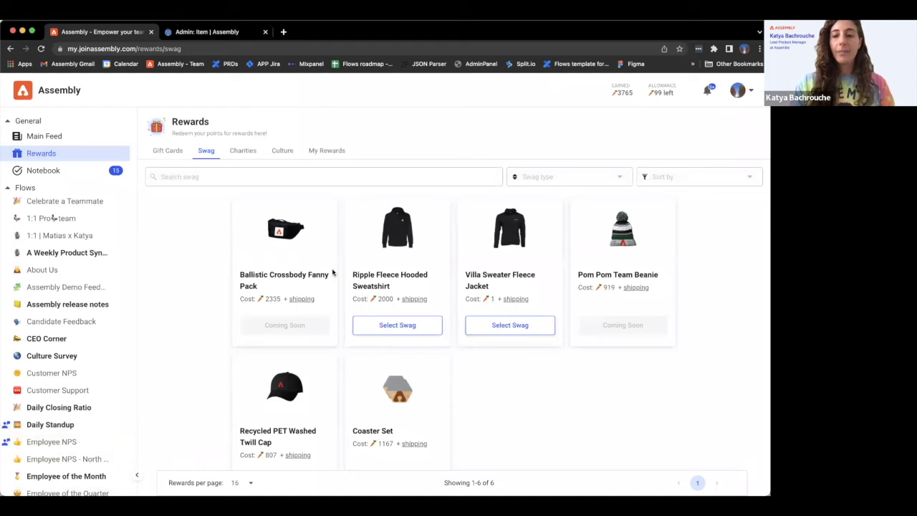
scroll(242, 311, down, 2)
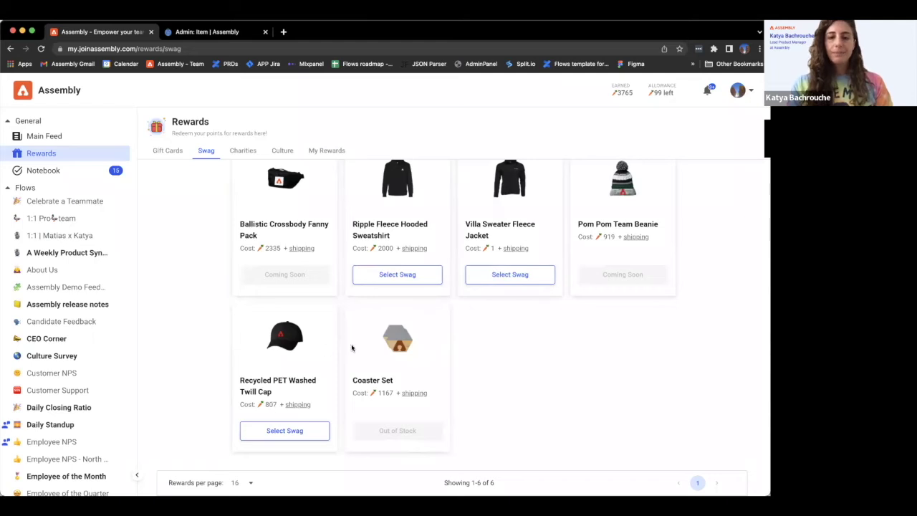
click(409, 275)
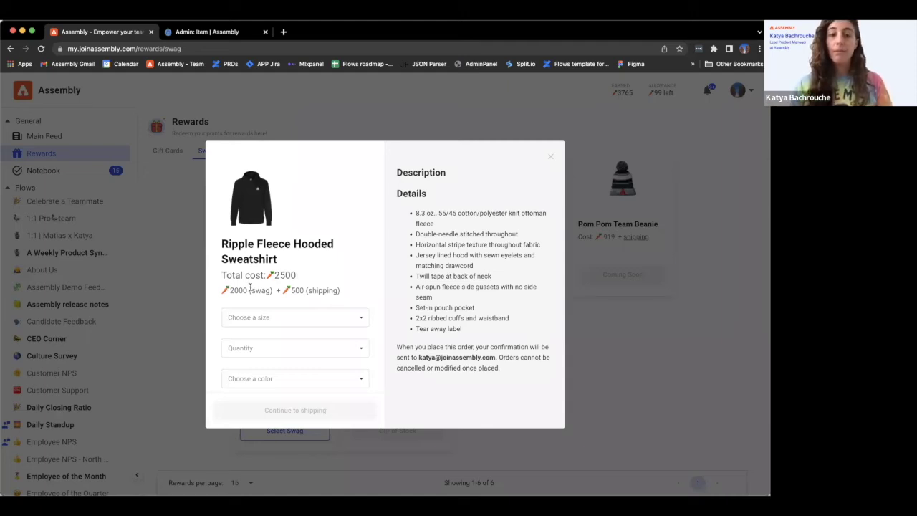
Set the sweatshirt to size S, quantity 1, then close its redemption form.
click(255, 317)
click(250, 341)
click(247, 348)
click(241, 370)
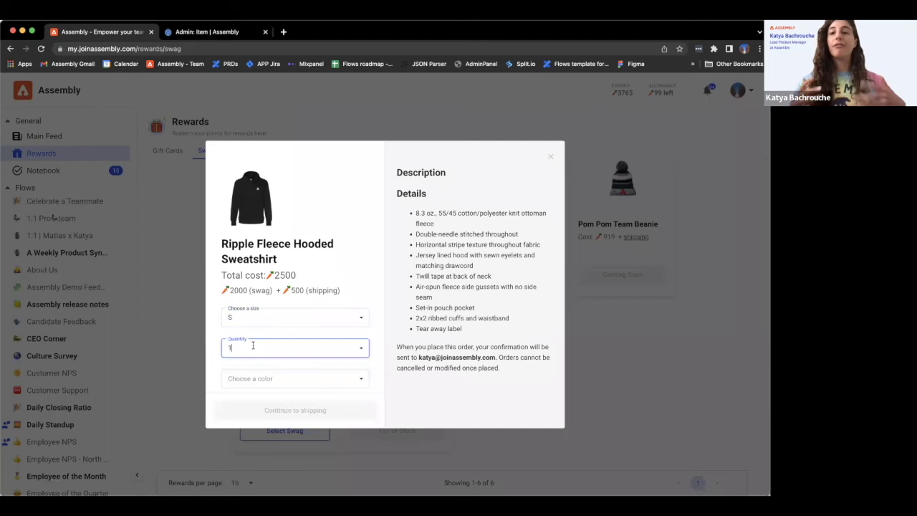
click(253, 346)
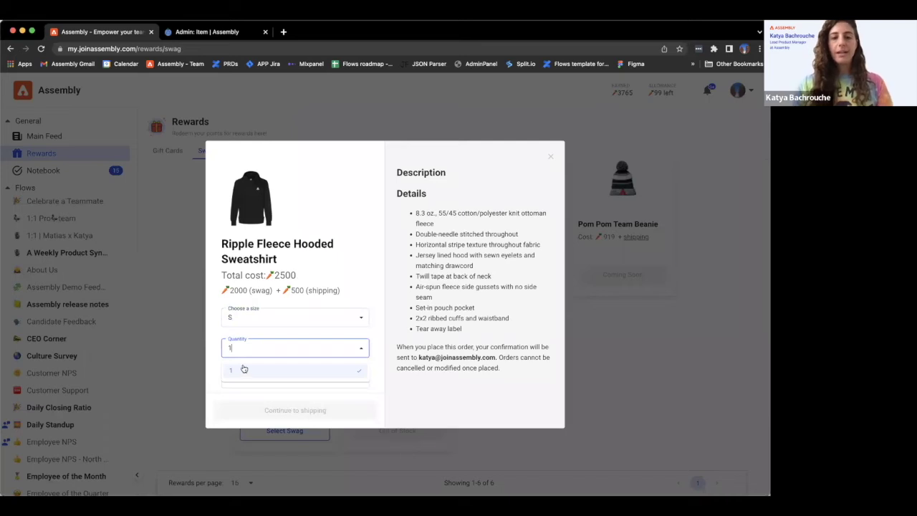
click(550, 156)
click(550, 156)
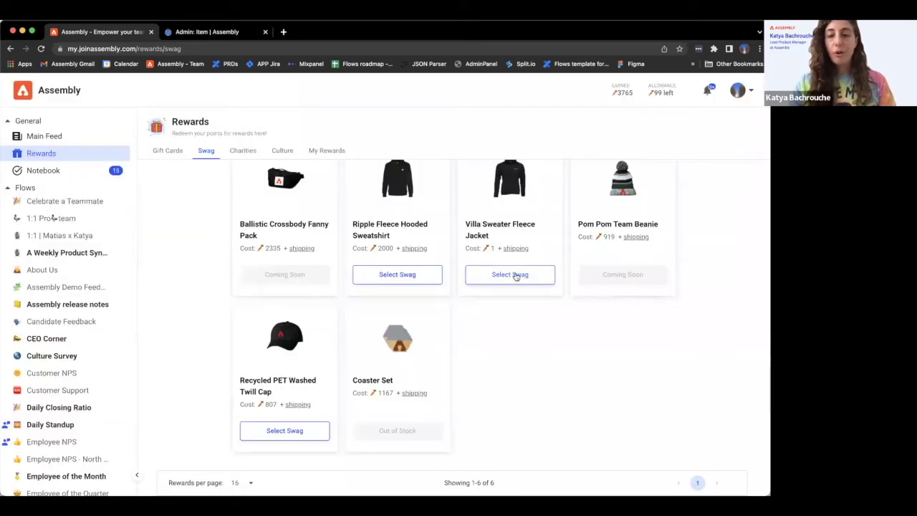
Redeem the Recycled PET Washed Twill Cap in OSFM, quantity 1, Black, through to shipping.
click(285, 430)
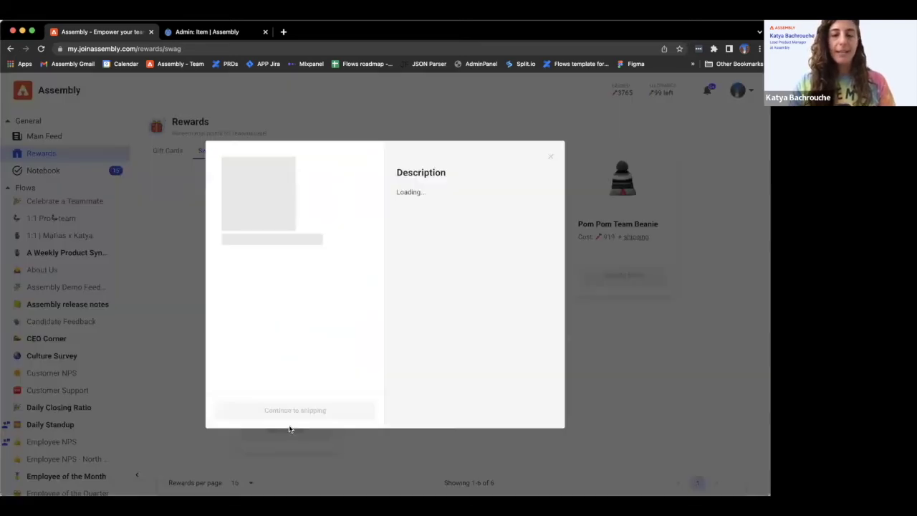
click(257, 317)
click(247, 338)
click(237, 347)
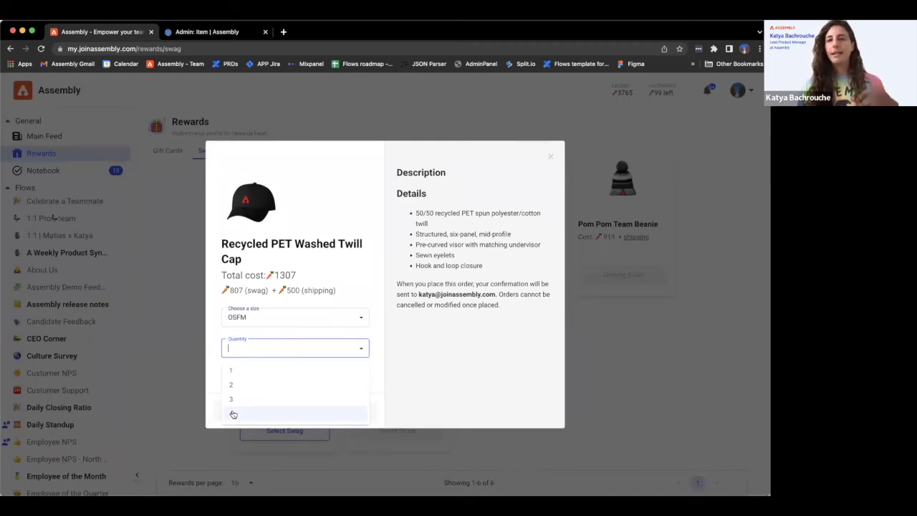
click(269, 342)
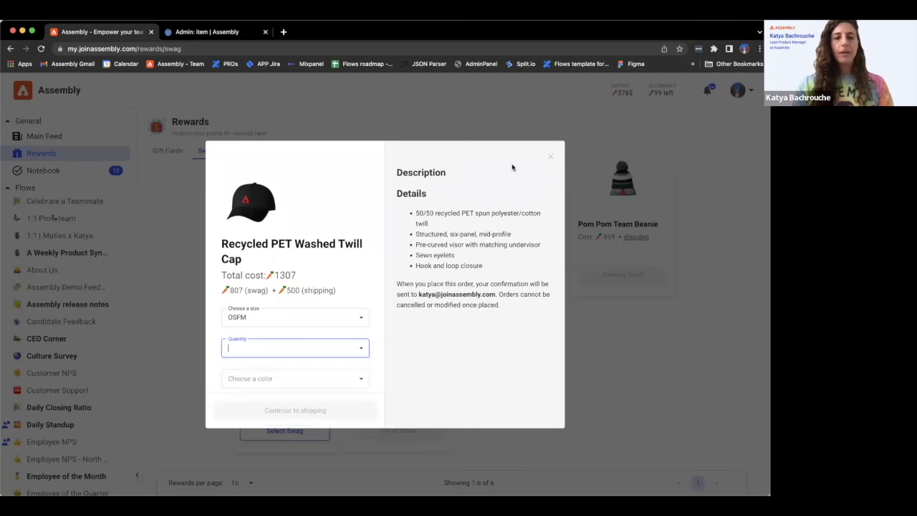
click(237, 350)
click(234, 371)
click(233, 378)
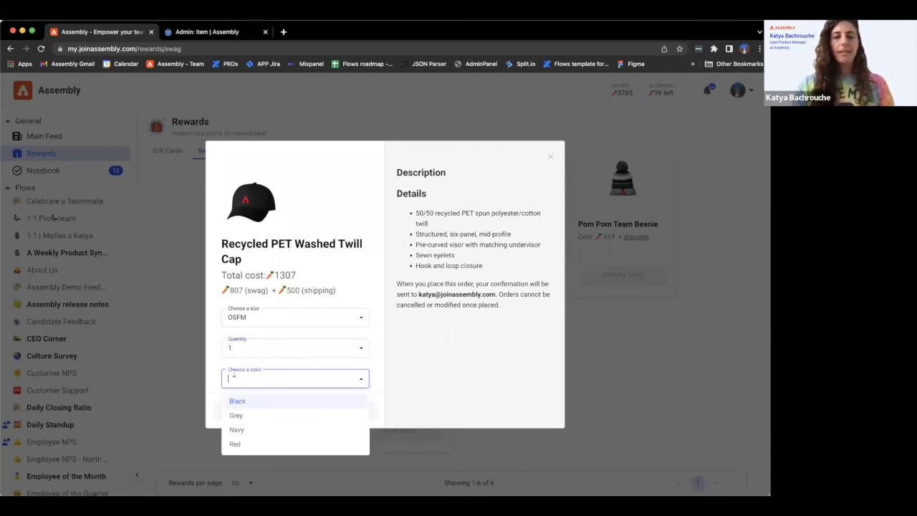
click(236, 403)
click(313, 411)
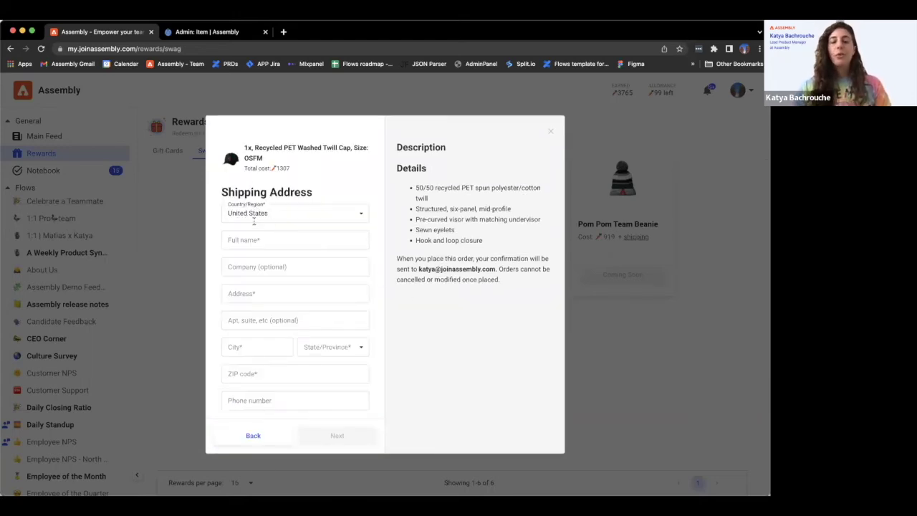
click(189, 32)
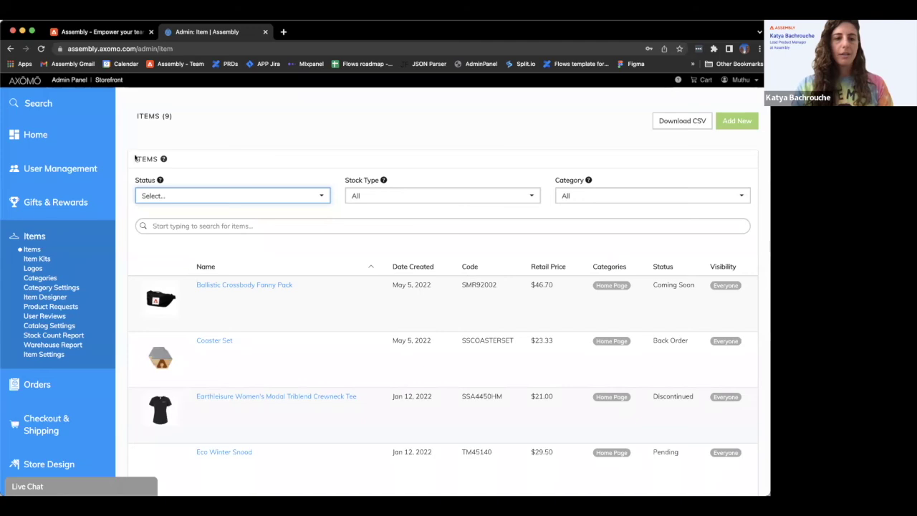
View Axomo's International Shipping settings showing India and United States as shipping countries.
click(41, 423)
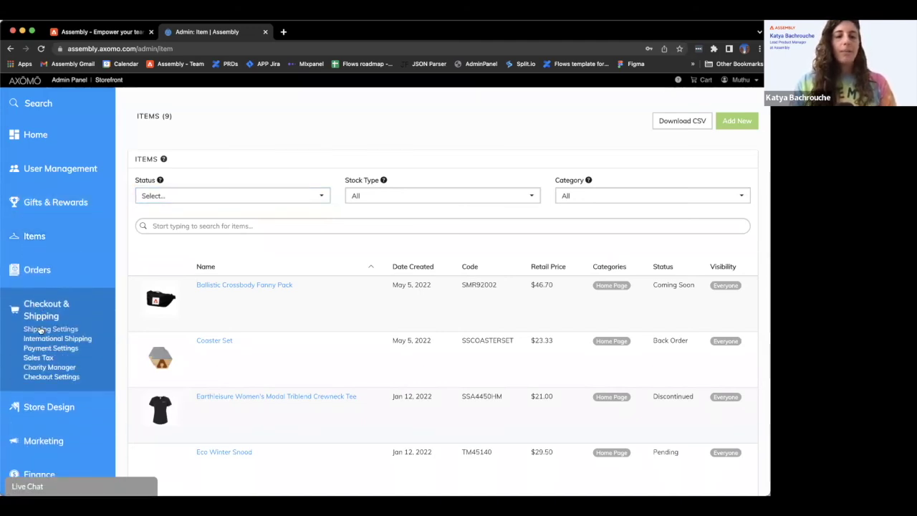
click(43, 329)
click(49, 339)
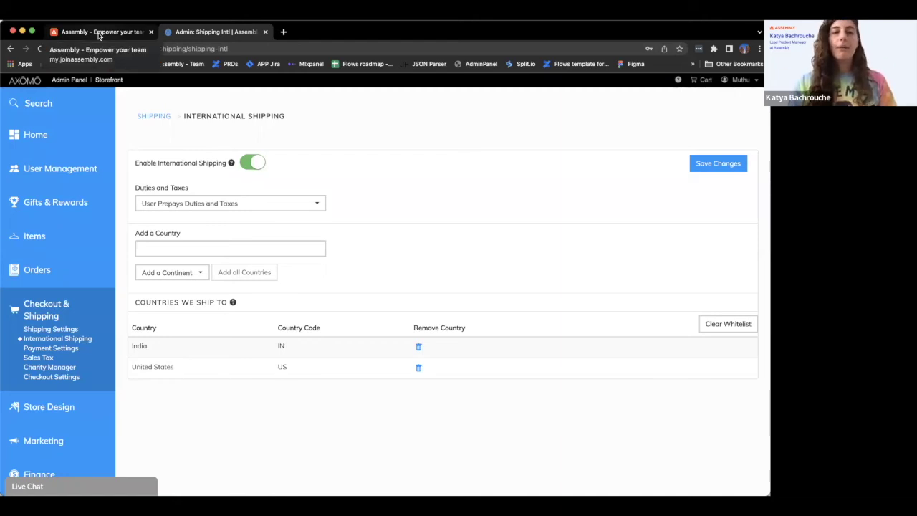
click(99, 33)
Confirm only India and United States are offered as shipping countries, then leave the cap checkout.
click(270, 215)
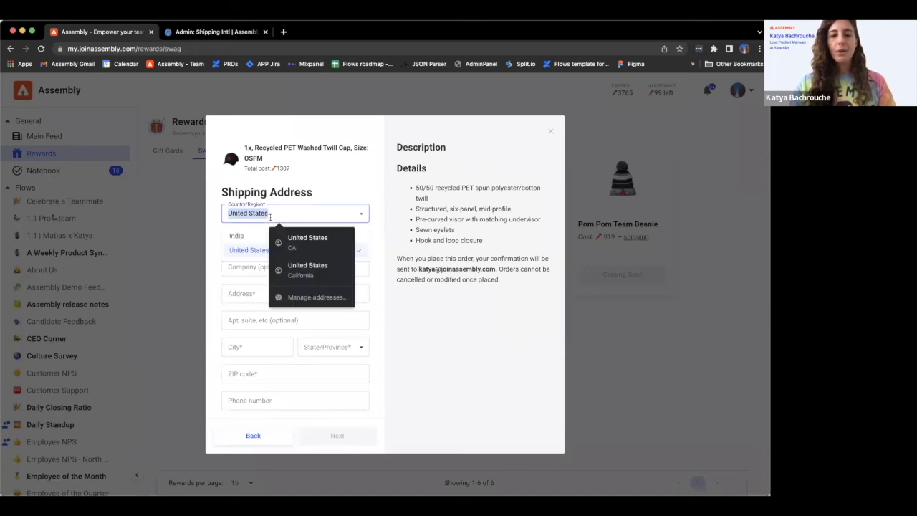
click(239, 236)
click(231, 249)
click(254, 242)
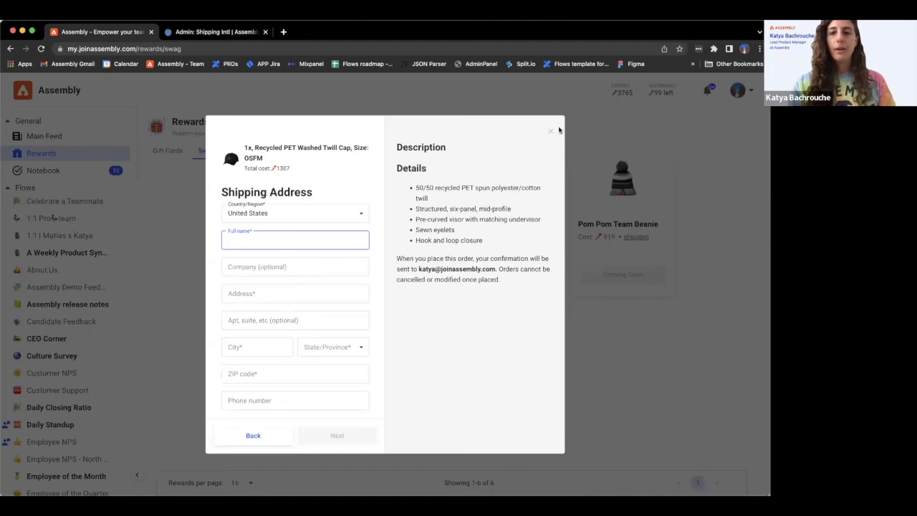
click(550, 131)
click(313, 328)
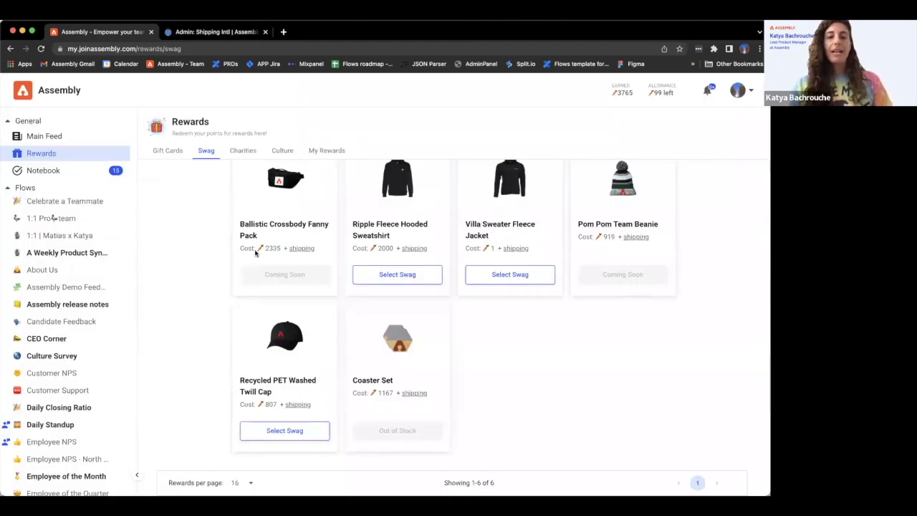
click(330, 150)
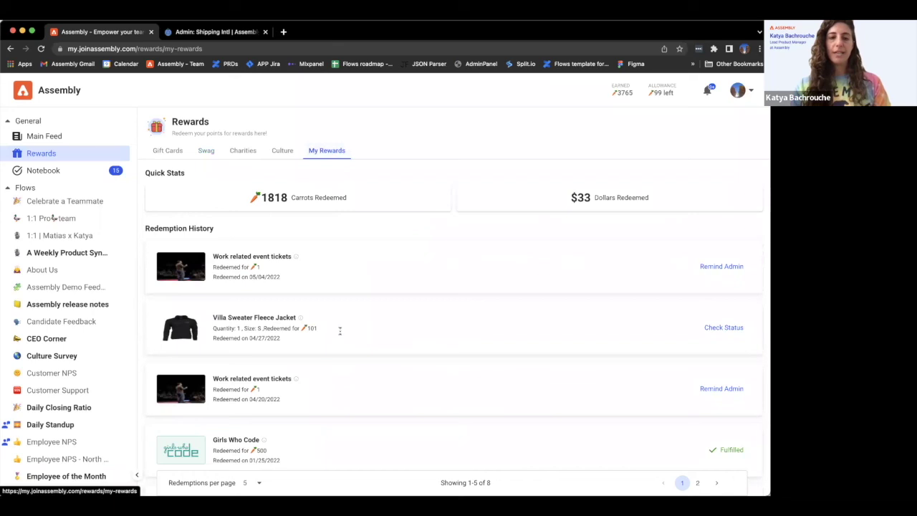
click(736, 327)
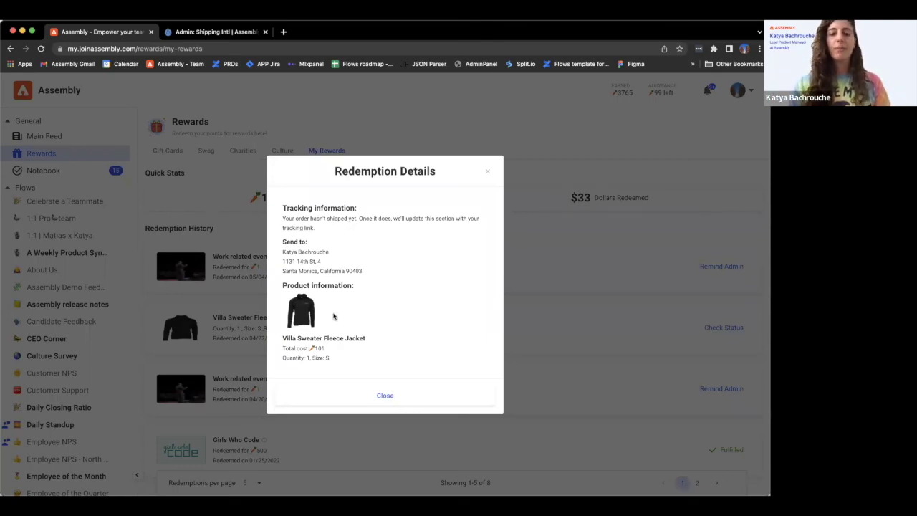
click(381, 393)
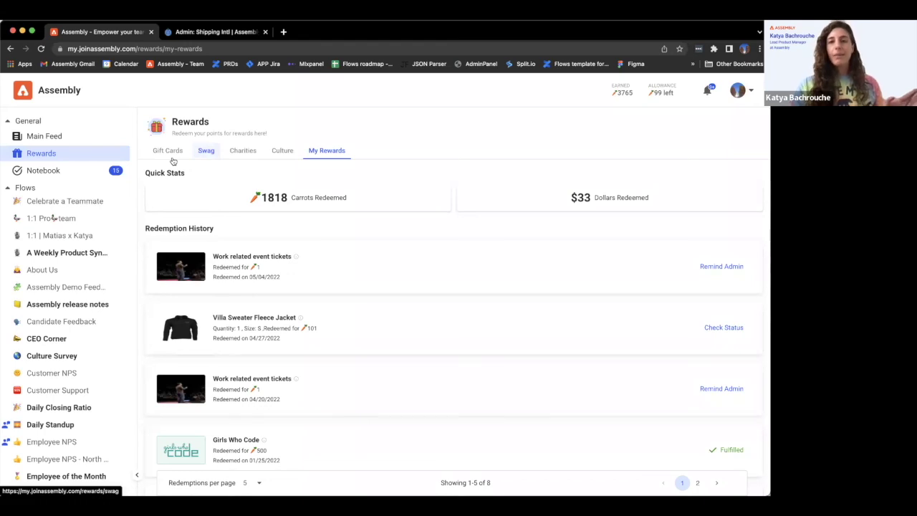
click(207, 153)
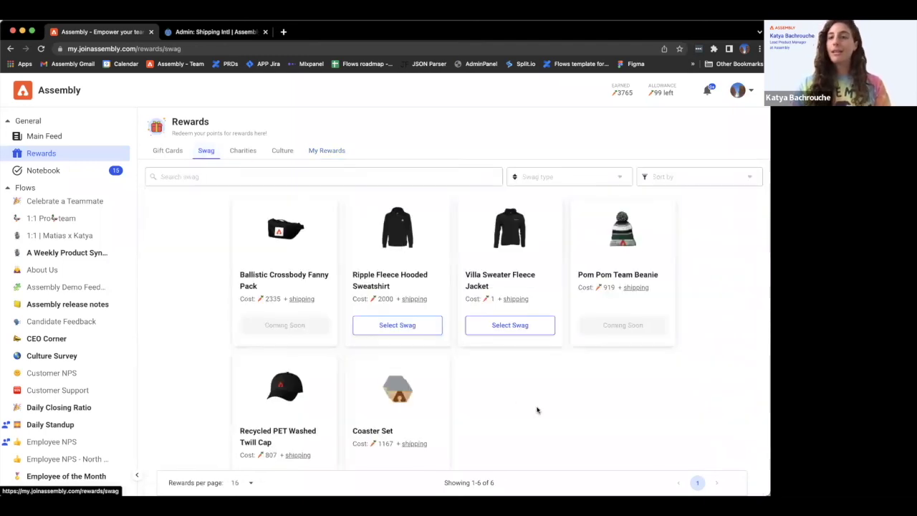